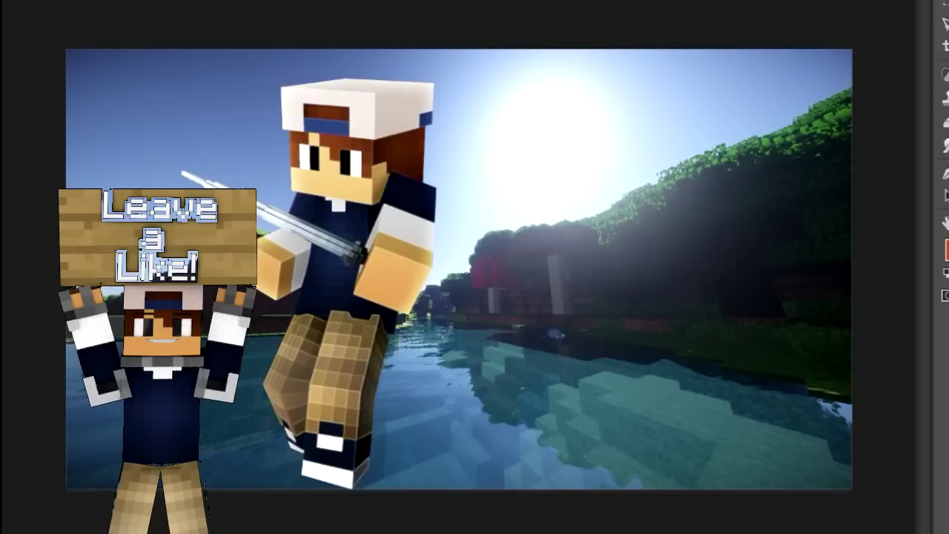
Step: Paint a large soft white glow over the scene, then undo the overbright stroke
key(bracketright)
key(bracketright)
key(bracketright)
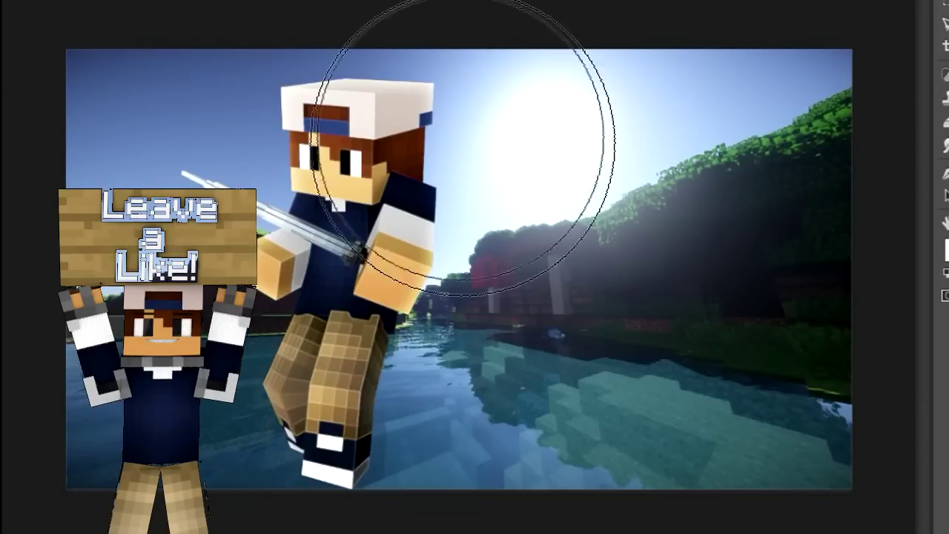
mouse_move(556, 213)
mouse_down()
mouse_move(572, 127)
mouse_move(487, 212)
mouse_up()
key(bracketleft)
key(bracketleft)
key(bracketleft)
key(bracketleft)
key(bracketleft)
key(bracketleft)
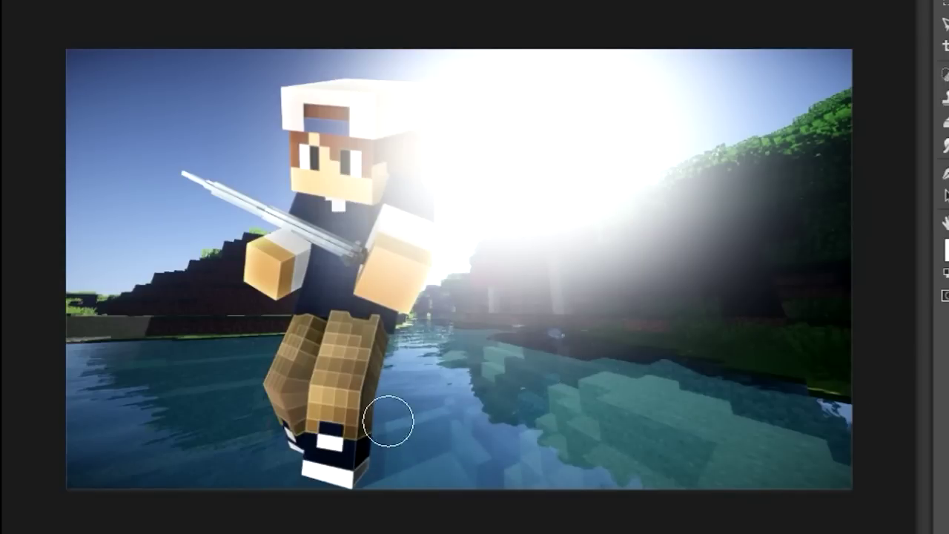
key(ctrl+alt+z)
key(ctrl+alt+z)
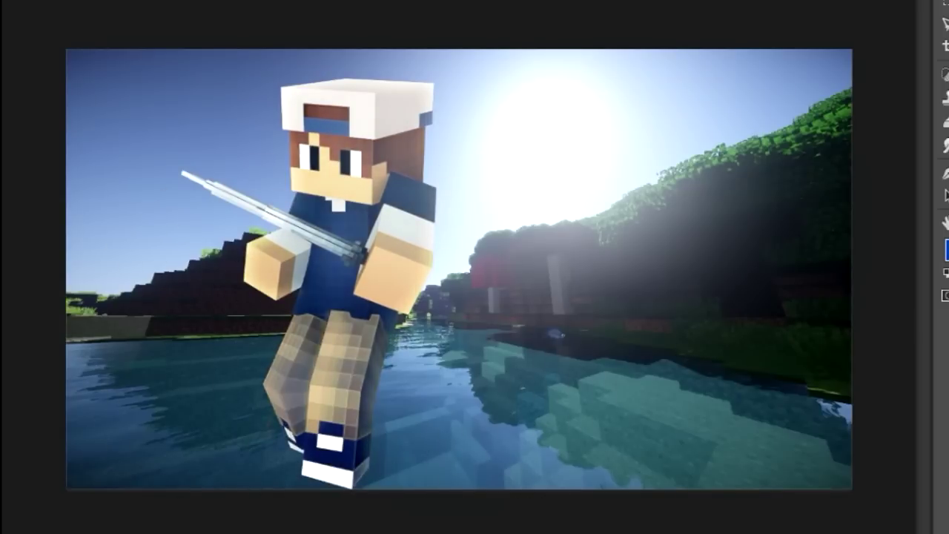
key(v)
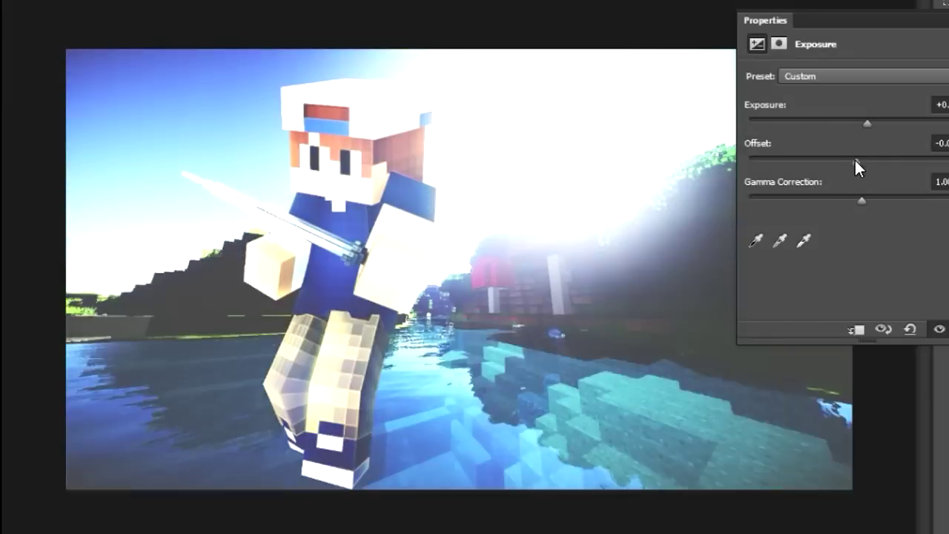
Step: Raise exposure, balance gamma, shift hue and boost saturation to brighten the lake scene
drag(855, 158, 864, 160)
drag(860, 198, 850, 199)
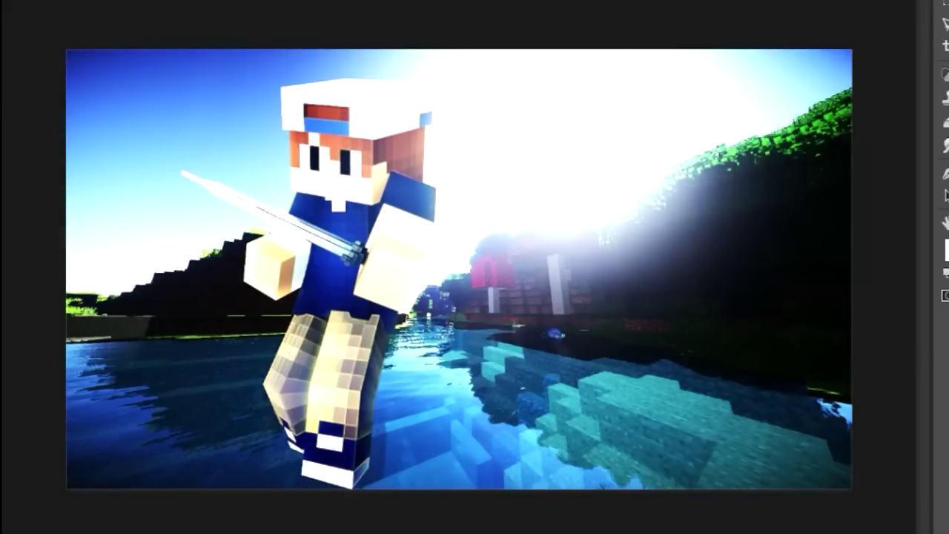
mouse_move(860, 141)
mouse_down()
mouse_move(847, 144)
mouse_move(854, 144)
mouse_up()
drag(861, 182, 884, 183)
mouse_move(861, 221)
mouse_down()
mouse_move(831, 220)
mouse_move(861, 220)
mouse_up()
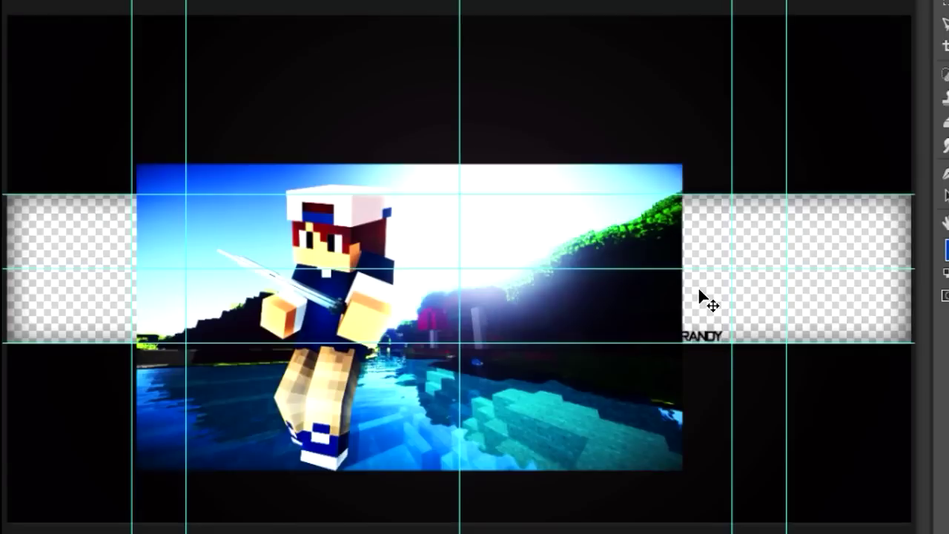
Step: Clip the lake photo to the banner strip and enlarge it to fill the strip
key(ctrl+alt+g)
key(ctrl+t)
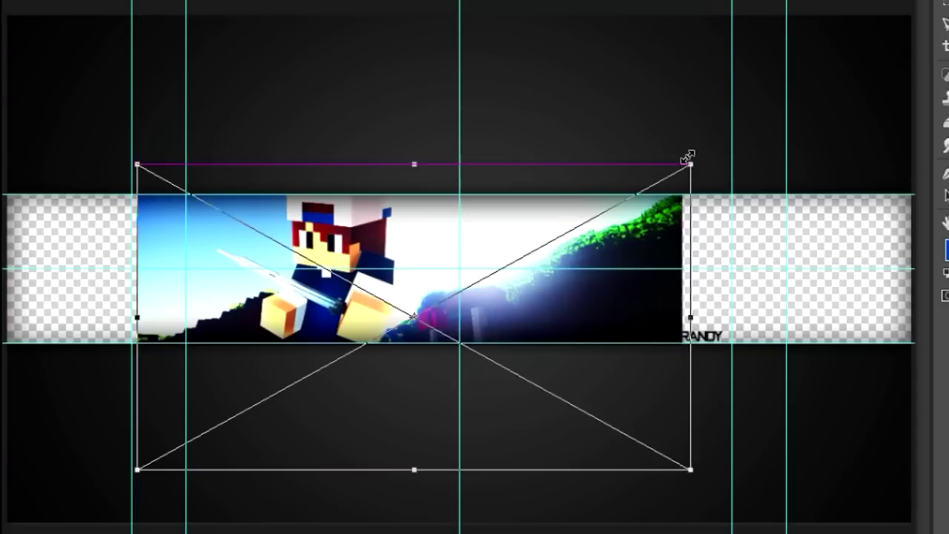
drag(689, 159, 909, 15)
drag(136, 469, 6, 521)
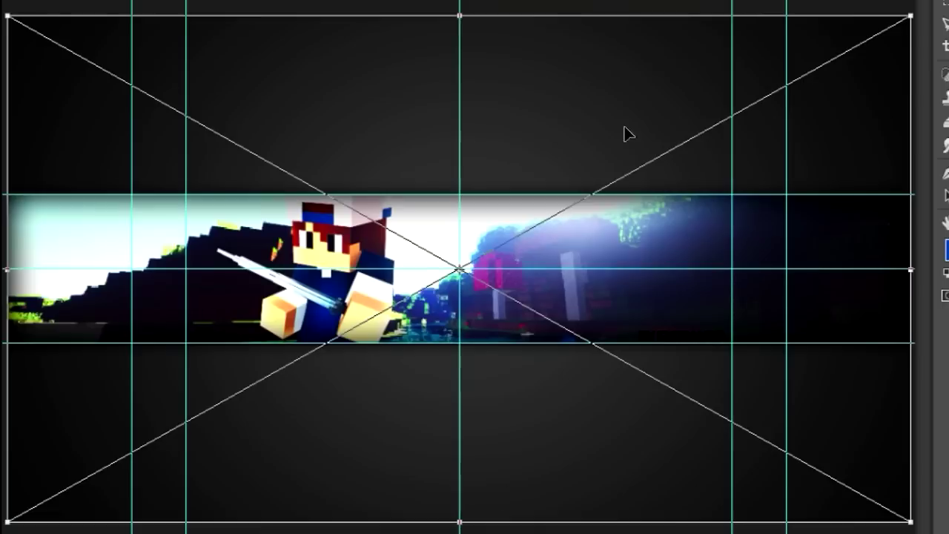
key(Return)
Step: Rotate the photo slightly clockwise, then rescale and reposition it within the banner
key(ctrl+t)
drag(854, 296, 615, 318)
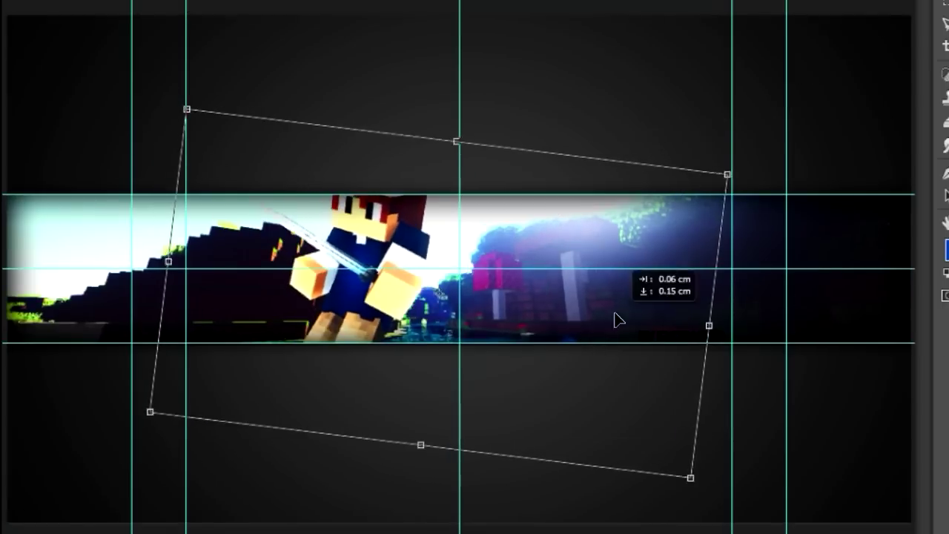
drag(726, 174, 635, 218)
drag(558, 266, 586, 249)
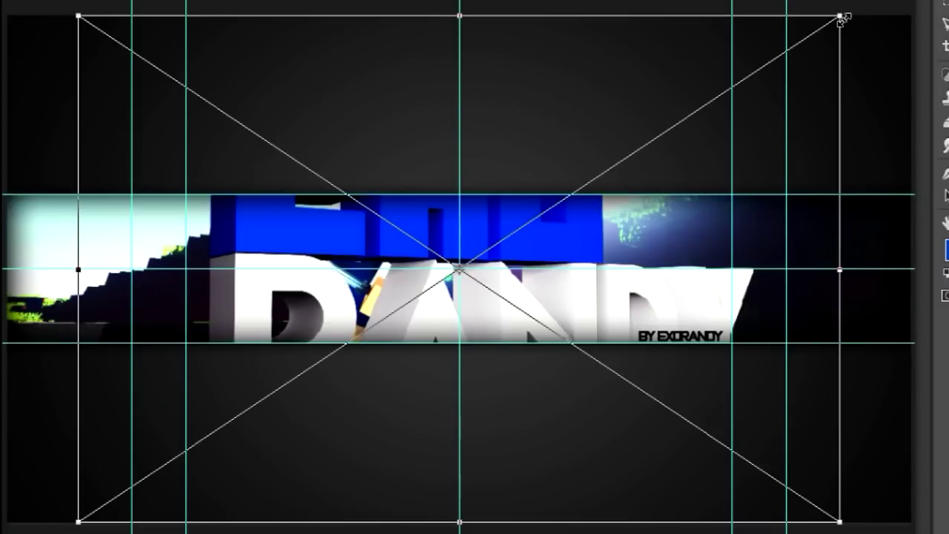
Step: Scale down the RANDY title image and centre it on the banner
drag(843, 18, 409, 301)
mouse_move(331, 390)
mouse_down()
mouse_move(536, 280)
mouse_move(572, 239)
mouse_up()
key(Return)
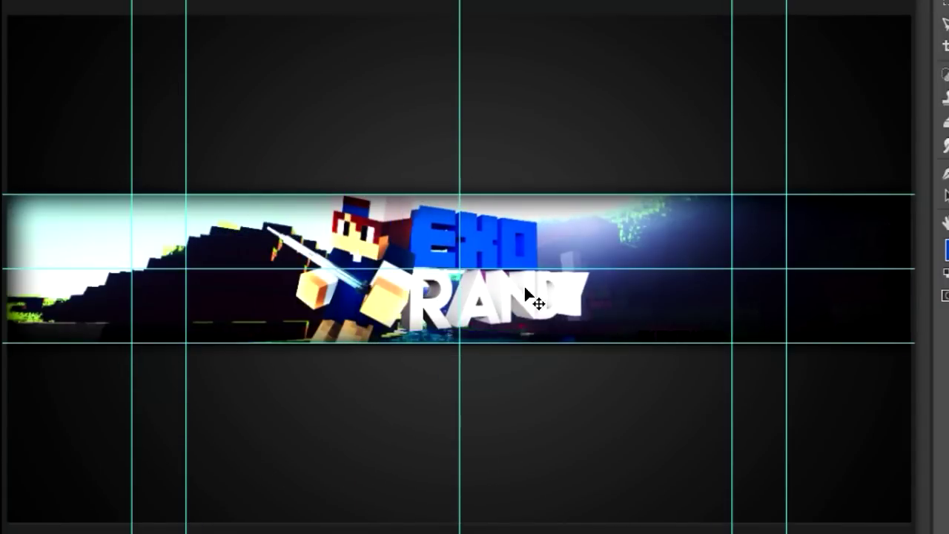
Step: Nudge the character slightly right and apply a Gradient Overlay to the EXO RANDY title
drag(371, 303, 390, 305)
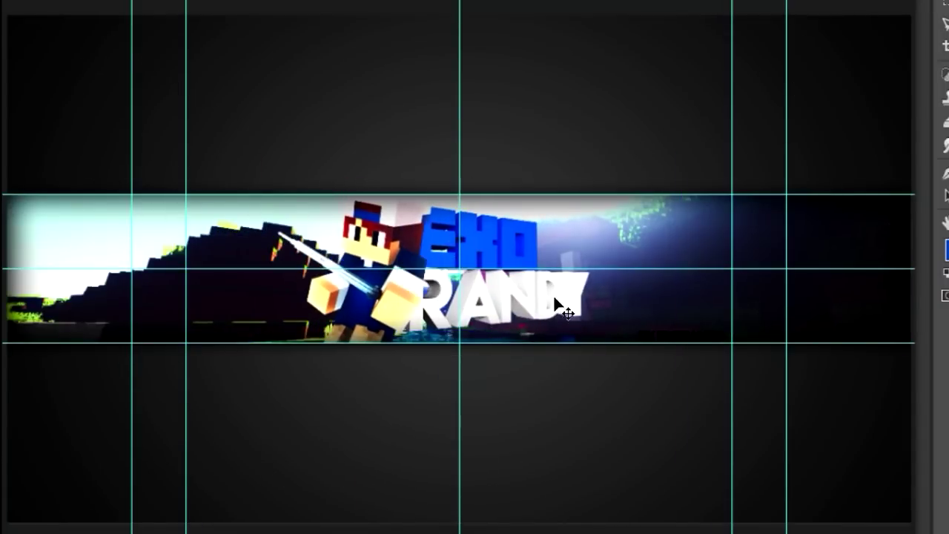
right_click(853, 44)
click(908, 9)
drag(519, 3, 725, 3)
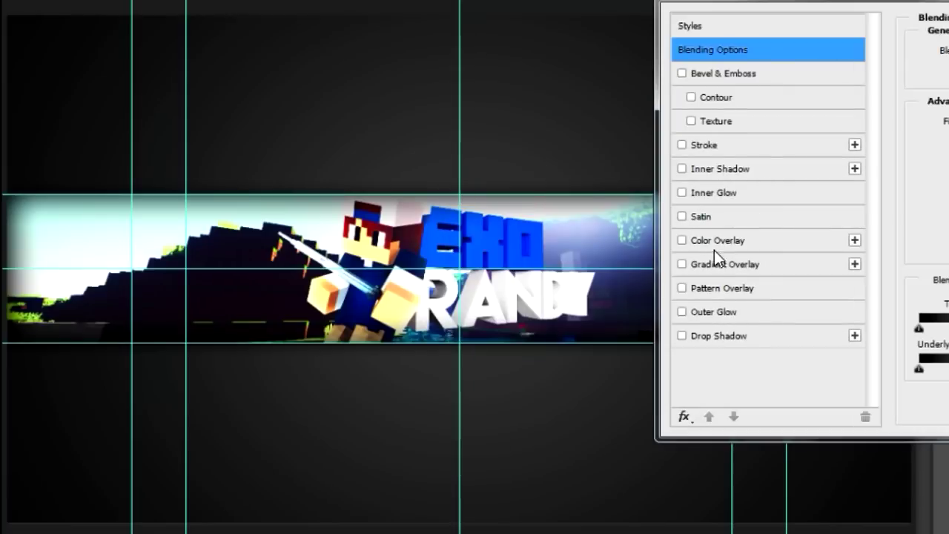
click(725, 264)
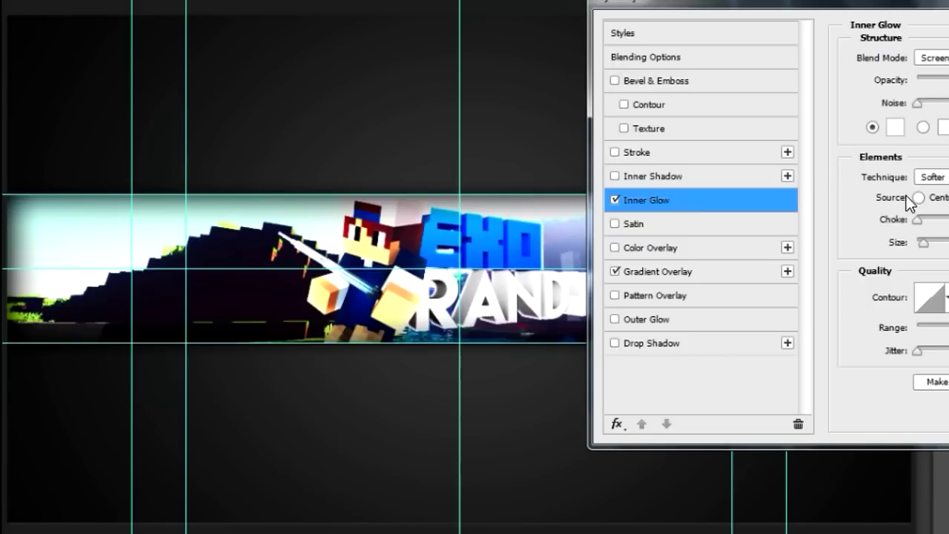
Step: Increase the title effect's size, keep the blend mode unchanged, and confirm the layer styles
drag(923, 242, 932, 243)
click(933, 58)
click(933, 169)
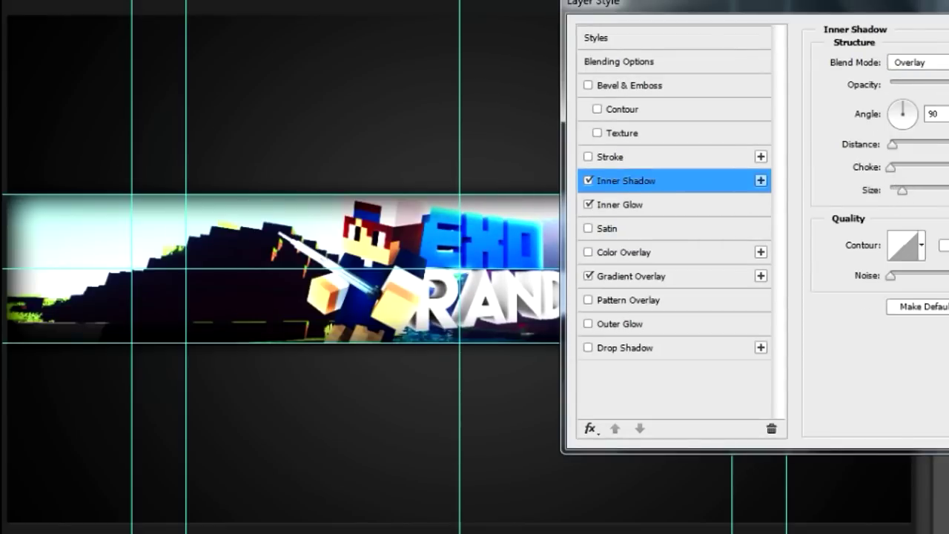
key(Return)
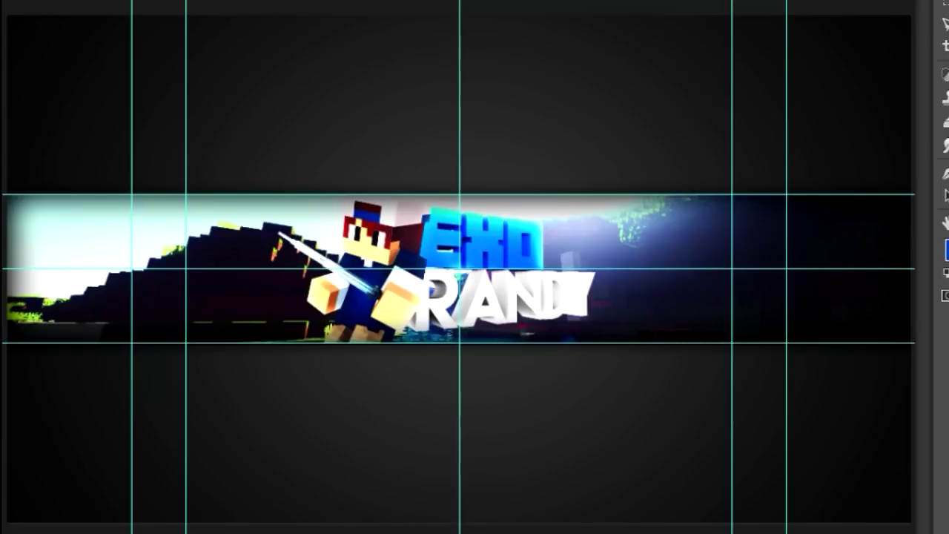
Step: Apply a Radial Blur filter to the EXO RANDY title, dismissing the smart filter warning
click(297, 2)
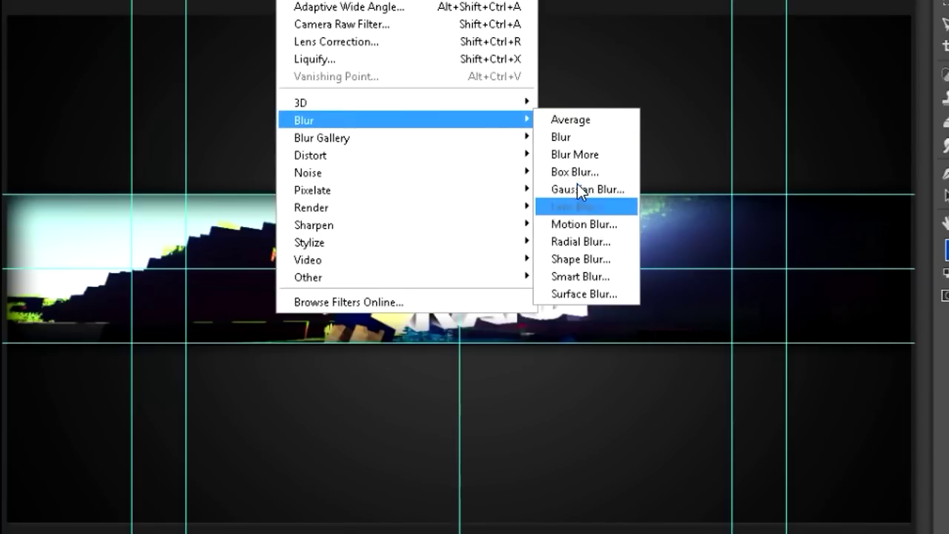
key(Escape)
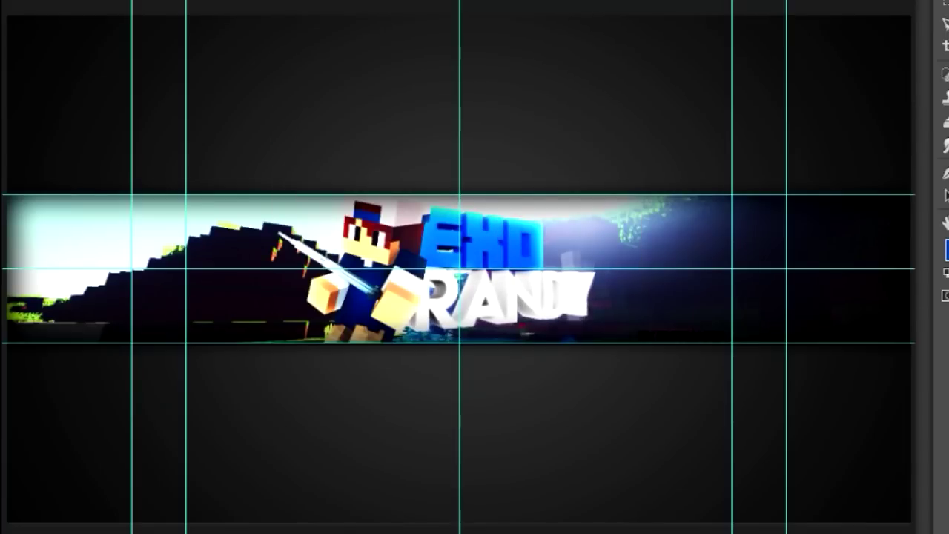
key(ctrl+t)
click(647, 176)
key(Return)
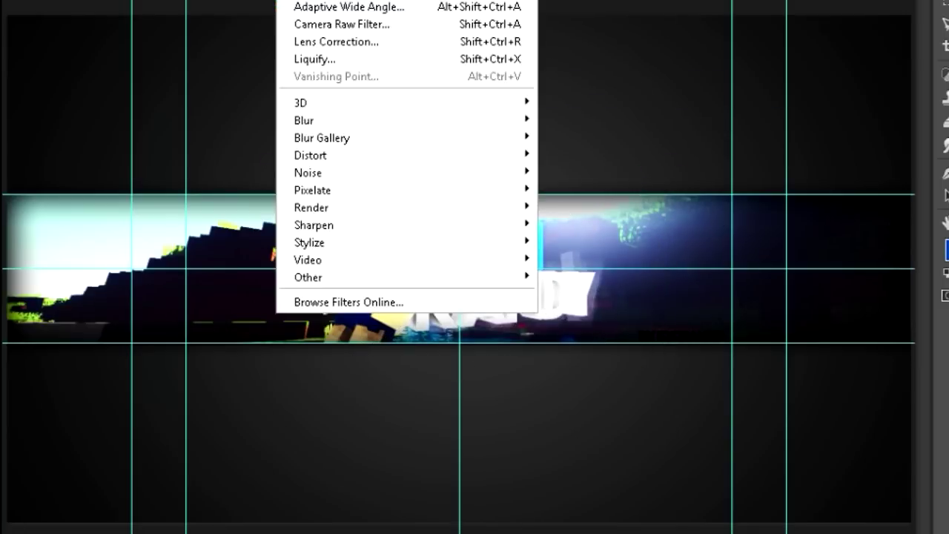
click(572, 242)
click(906, 98)
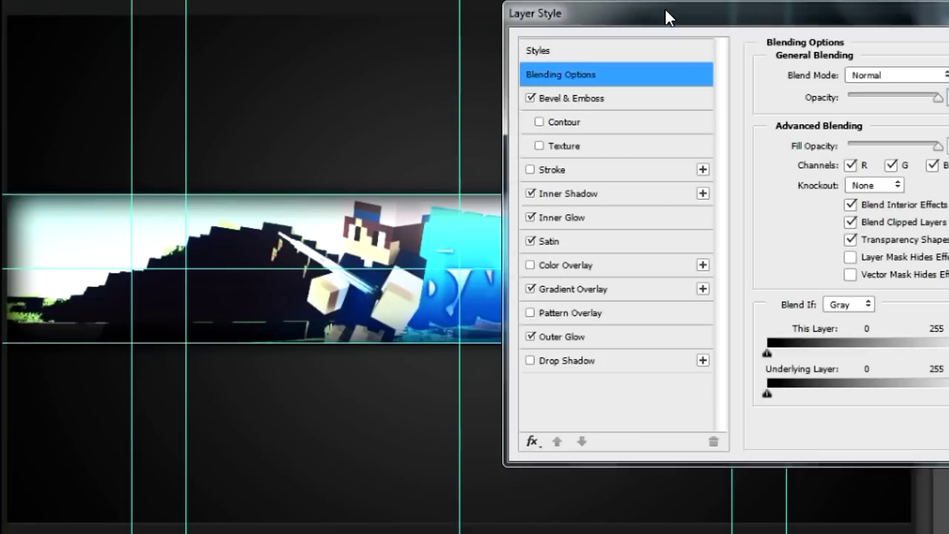
Step: Set the title's Gradient Overlay blend mode to Overlay and adjust its opacity
drag(666, 16, 749, 4)
click(699, 275)
click(933, 62)
click(930, 245)
drag(942, 83, 948, 83)
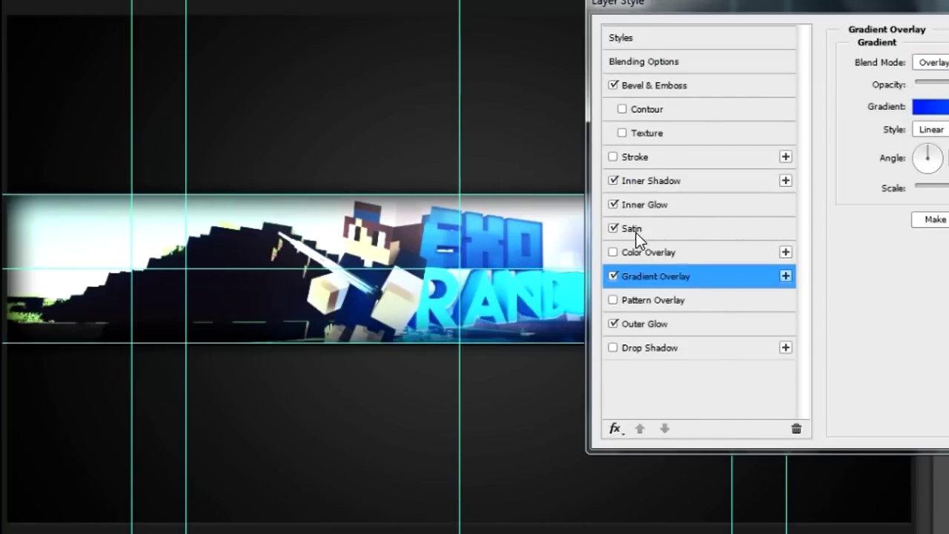
Step: Turn off Inner Shadow, enable Satin, enlarge Inner Glow, add Outer Glow, and confirm
click(651, 181)
click(613, 180)
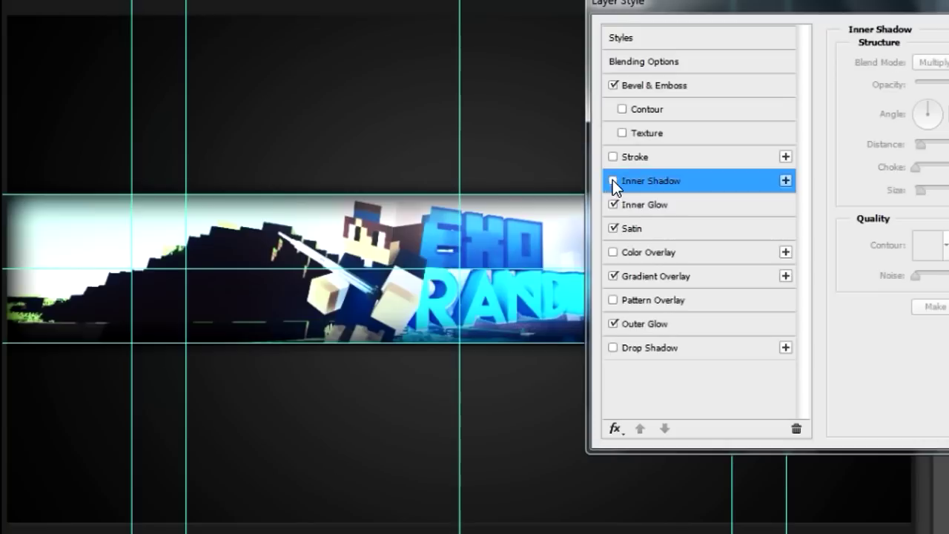
click(646, 227)
click(612, 205)
click(612, 205)
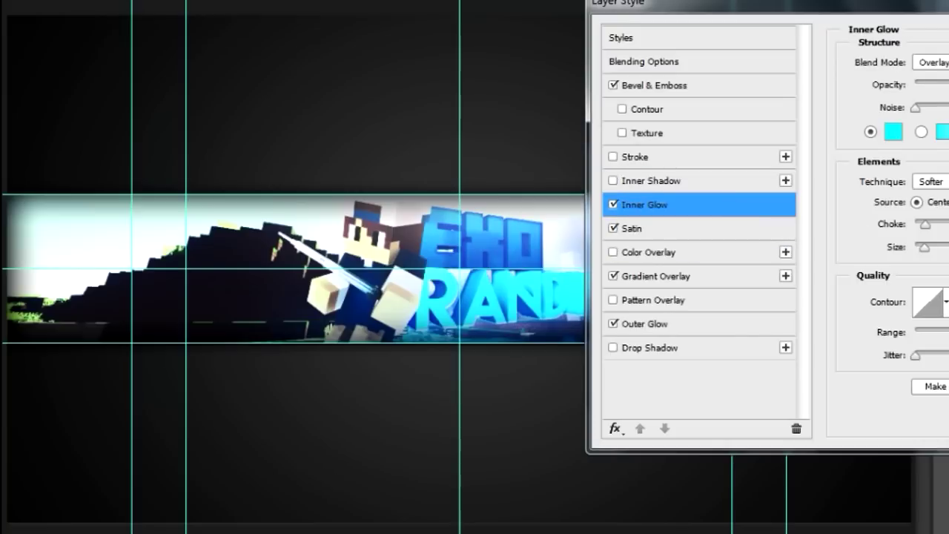
drag(925, 252, 931, 252)
click(632, 326)
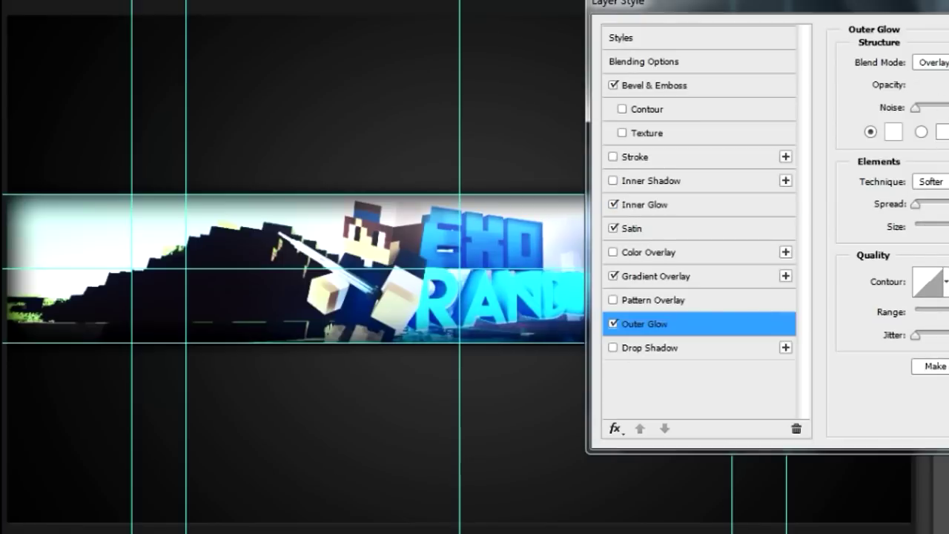
key(Return)
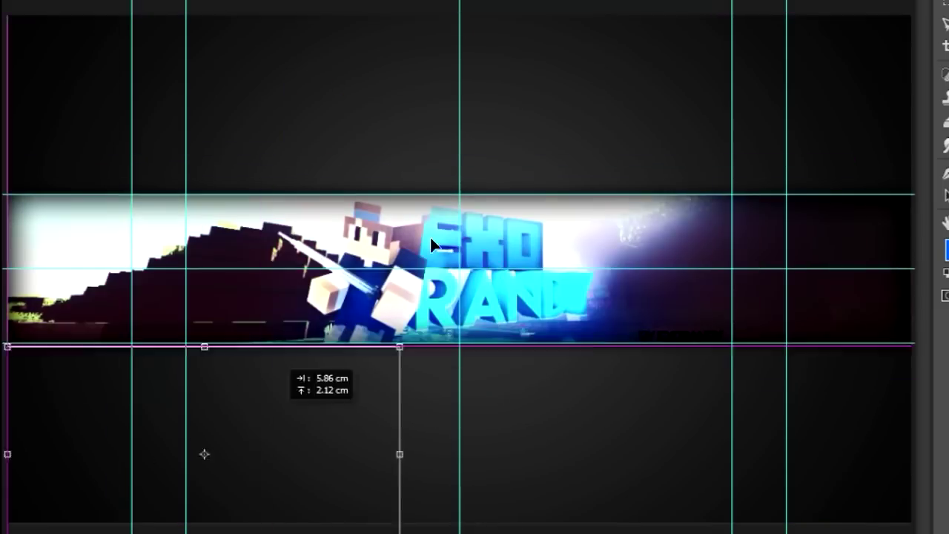
Step: Drag the red gradient layer left so it tints the hillside red
mouse_move(429, 236)
mouse_down()
mouse_move(212, 244)
mouse_move(304, 227)
mouse_up()
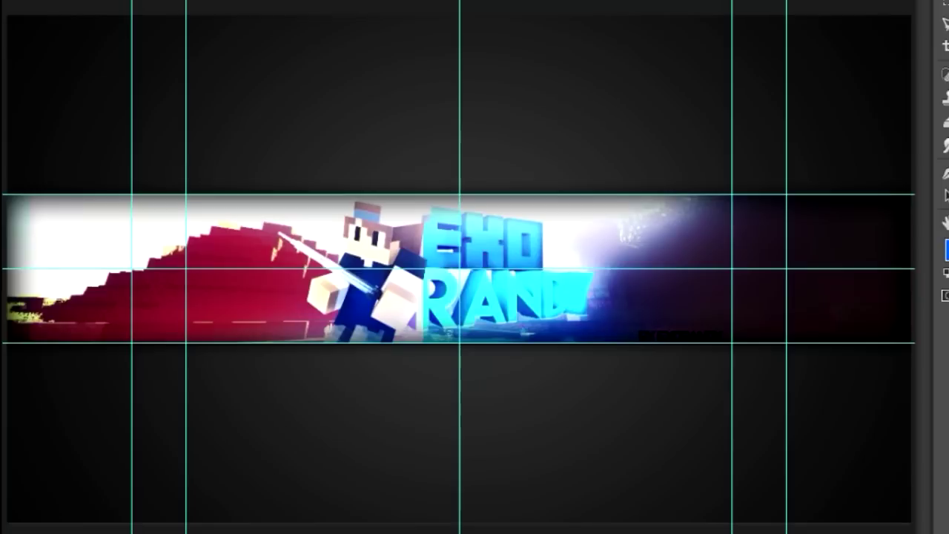